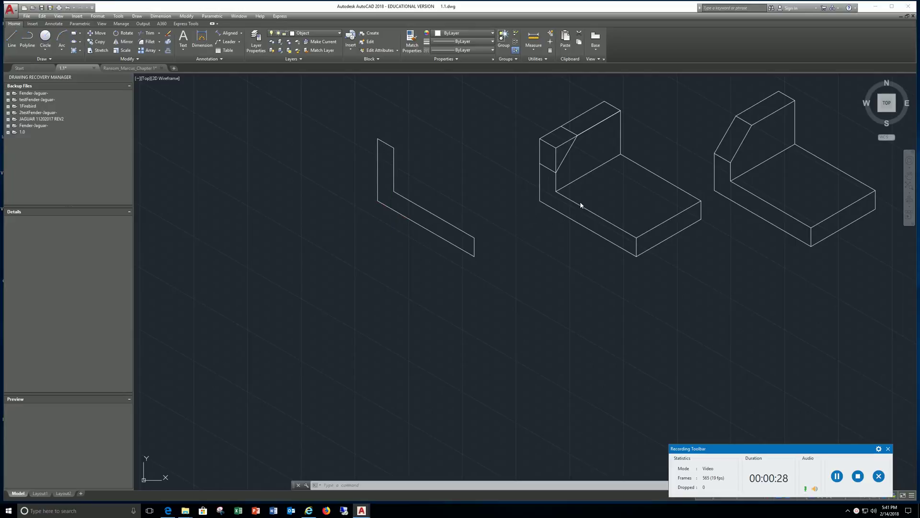
- Draw a line joining the outer endpoints of the corner cut on the upright wall of the bracket beside the L-shaped profile
{"action": "middle_click_drag", "start_coordinate": [612, 177], "coordinate": [508, 214]}
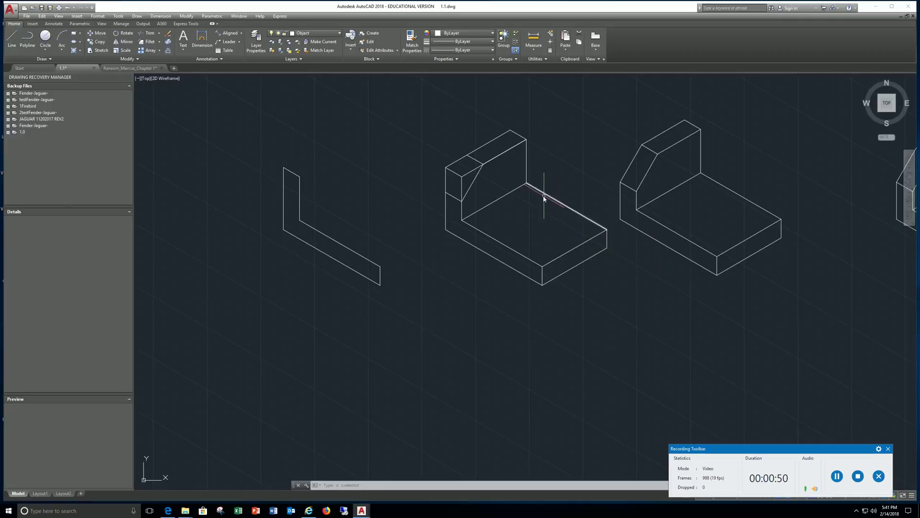
{"action": "left_click", "coordinate": [532, 188]}
{"action": "left_click", "coordinate": [581, 225]}
{"action": "left_click", "coordinate": [12, 38]}
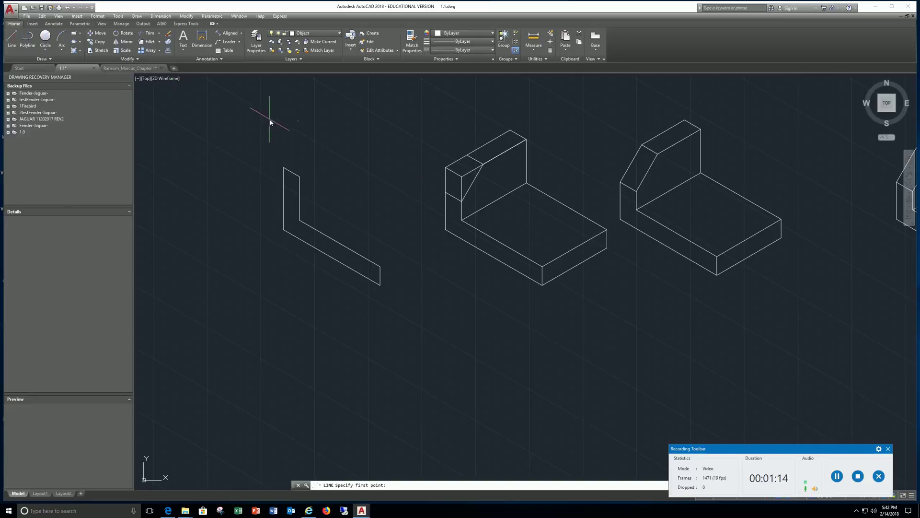
{"action": "left_click", "coordinate": [445, 192]}
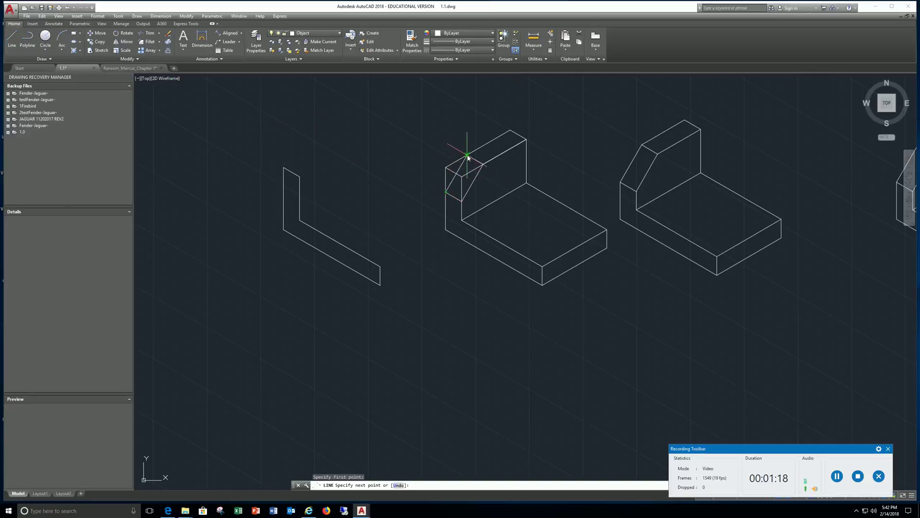
{"action": "left_click", "coordinate": [467, 155]}
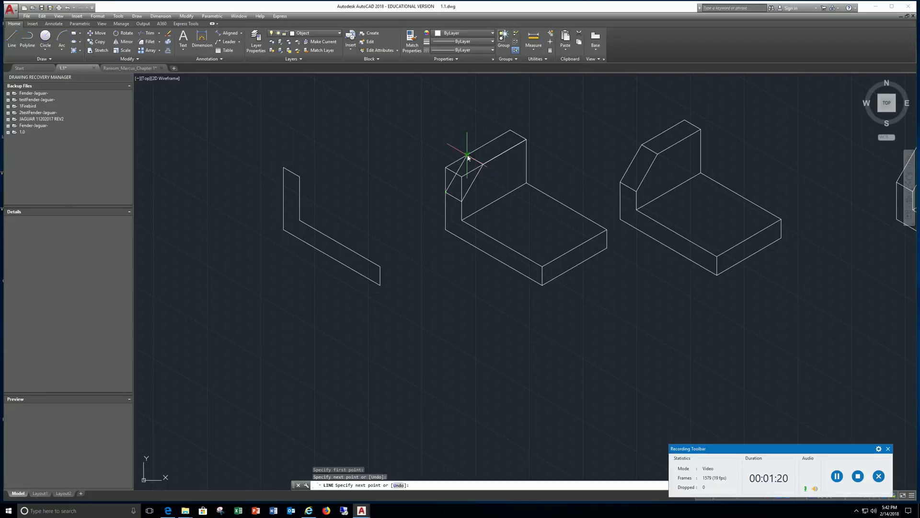
{"action": "right_click", "coordinate": [462, 130]}
{"action": "left_click", "coordinate": [473, 134]}
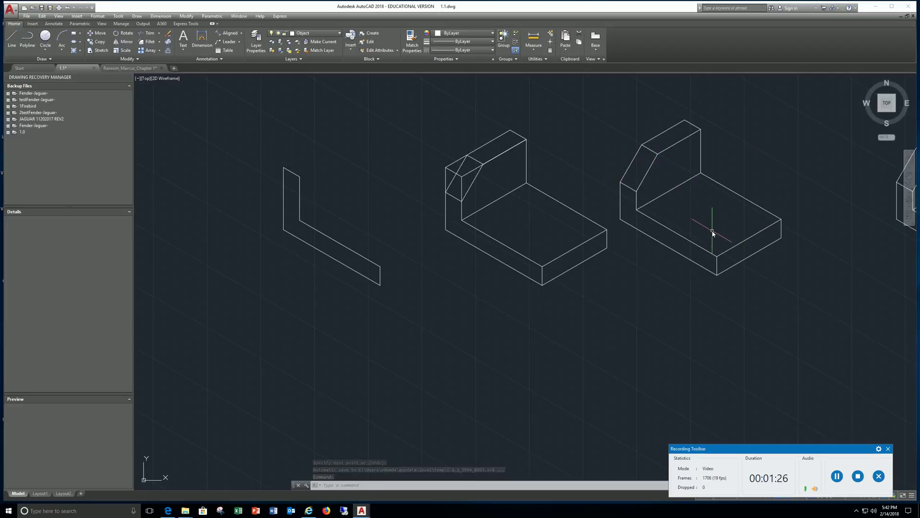
- Review the available ellipse options and examine the hole's hidden lines and centre lines on the undimensioned slotted bracket
{"action": "middle_click_drag", "start_coordinate": [749, 373], "coordinate": [393, 369]}
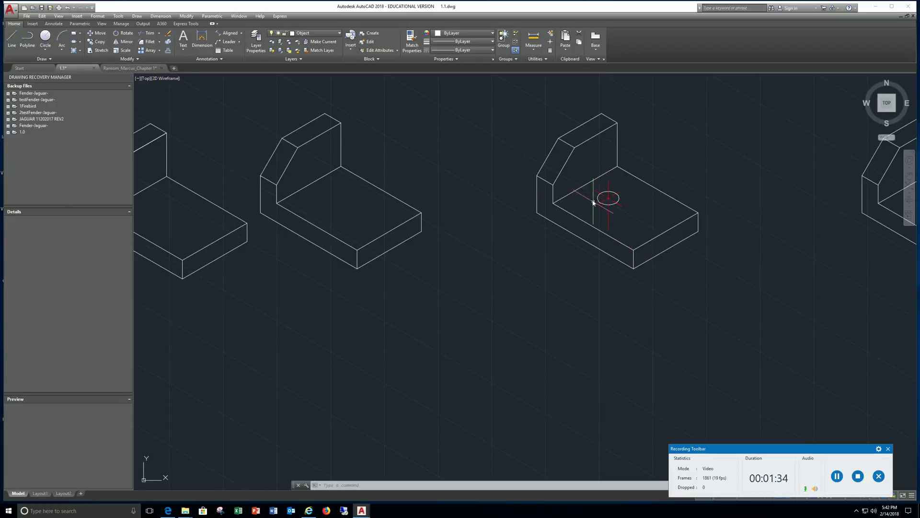
{"action": "left_click", "coordinate": [79, 42]}
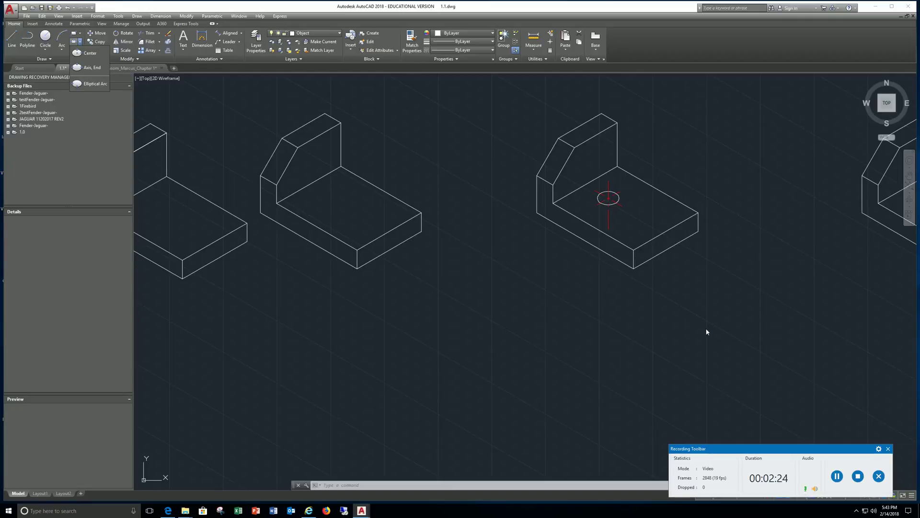
{"action": "scroll", "coordinate": [643, 324], "scroll_direction": "down", "scroll_amount": 2}
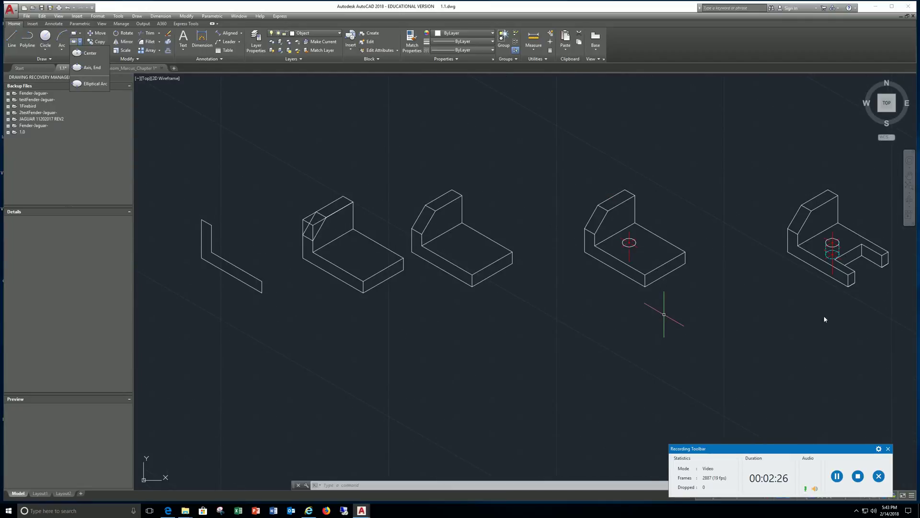
{"action": "scroll", "coordinate": [852, 232], "scroll_direction": "up", "scroll_amount": 2}
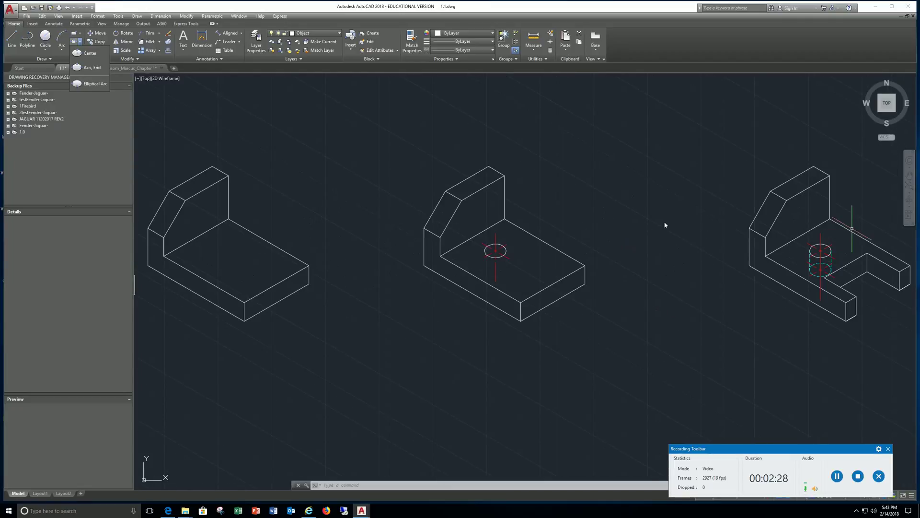
{"action": "mouse_move", "coordinate": [684, 322]}
{"action": "middle_mouse_down"}
{"action": "mouse_move", "coordinate": [585, 312]}
{"action": "mouse_move", "coordinate": [403, 324]}
{"action": "middle_mouse_up"}
{"action": "scroll", "coordinate": [536, 280], "scroll_direction": "up", "scroll_amount": 4}
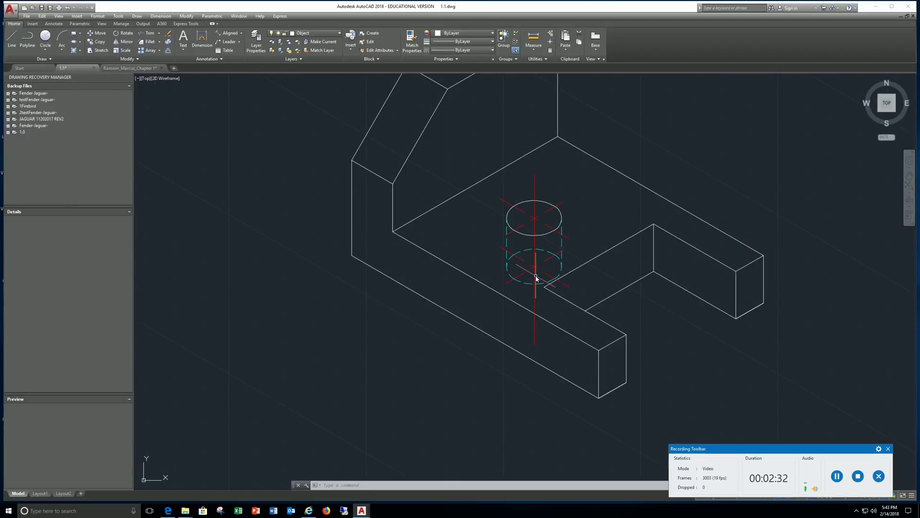
{"action": "scroll", "coordinate": [536, 278], "scroll_direction": "down", "scroll_amount": 3}
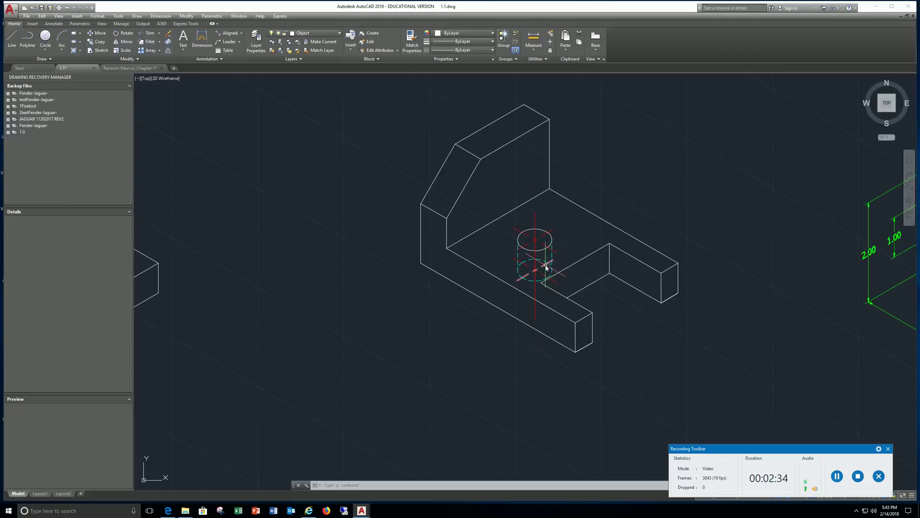
{"action": "left_click", "coordinate": [168, 34]}
{"action": "left_click", "coordinate": [519, 257]}
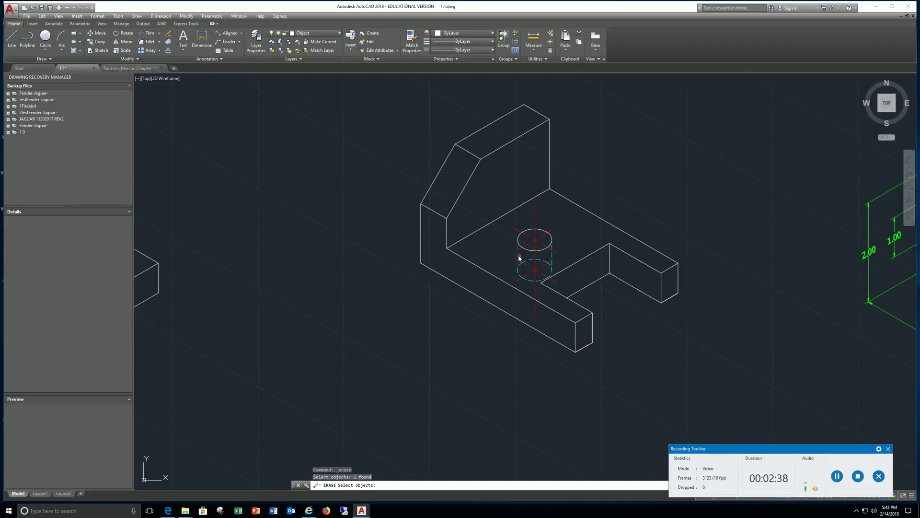
{"action": "left_click", "coordinate": [549, 261]}
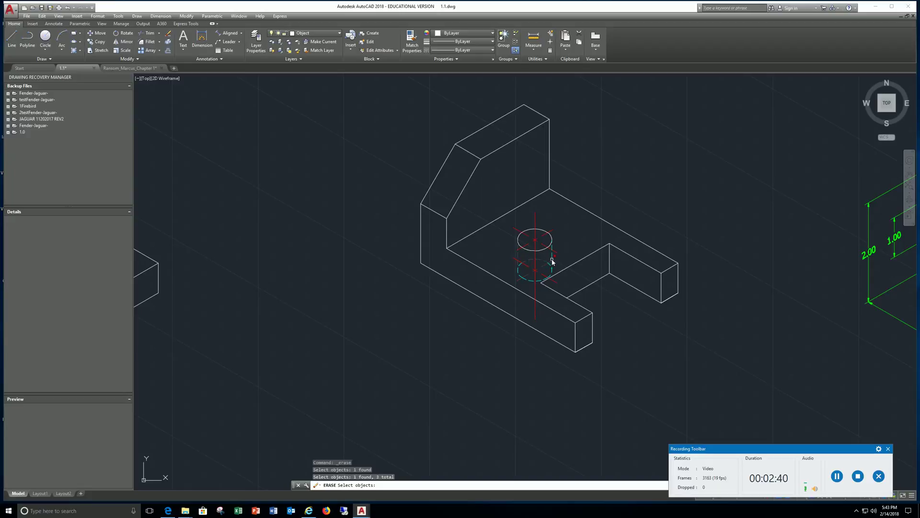
{"action": "left_click", "coordinate": [551, 258]}
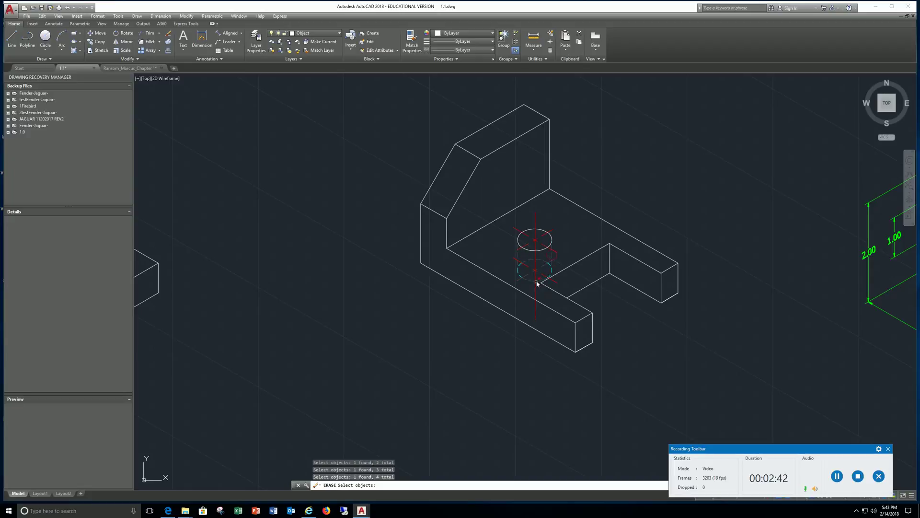
{"action": "left_click", "coordinate": [520, 274]}
{"action": "left_click", "coordinate": [561, 254]}
{"action": "left_click", "coordinate": [561, 259]}
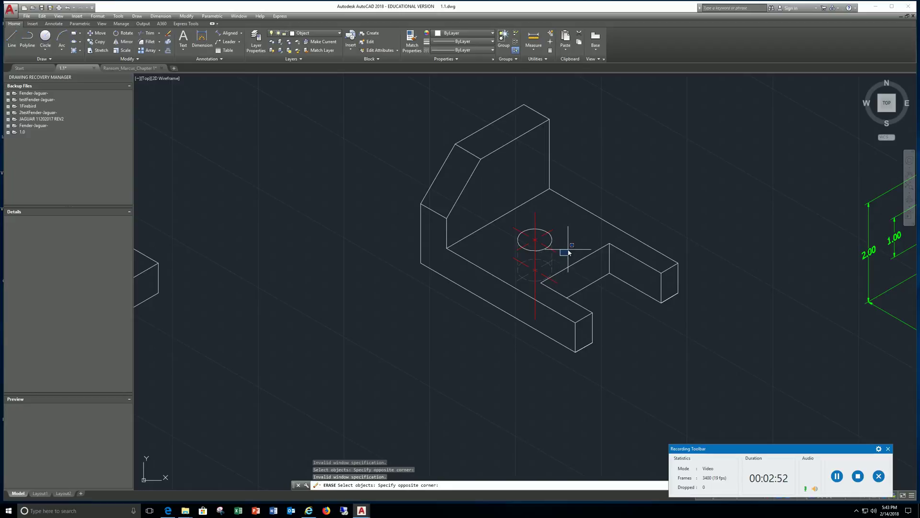
{"action": "key", "text": "Escape"}
{"action": "key", "text": "Escape"}
{"action": "key", "text": "Escape"}
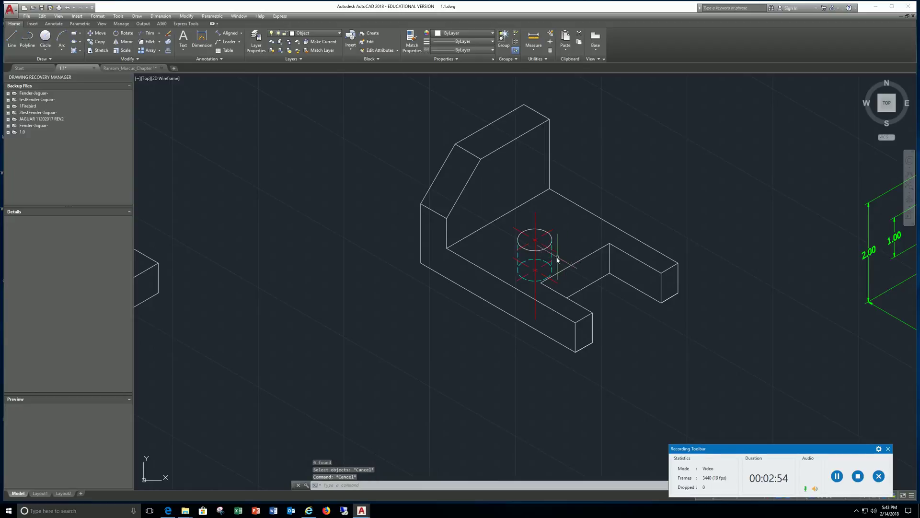
- Erase the hidden bottom ellipse, hidden hole sides and lower slanted centre lines beneath the hole on the undimensioned slotted bracket
{"action": "left_click", "coordinate": [554, 261]}
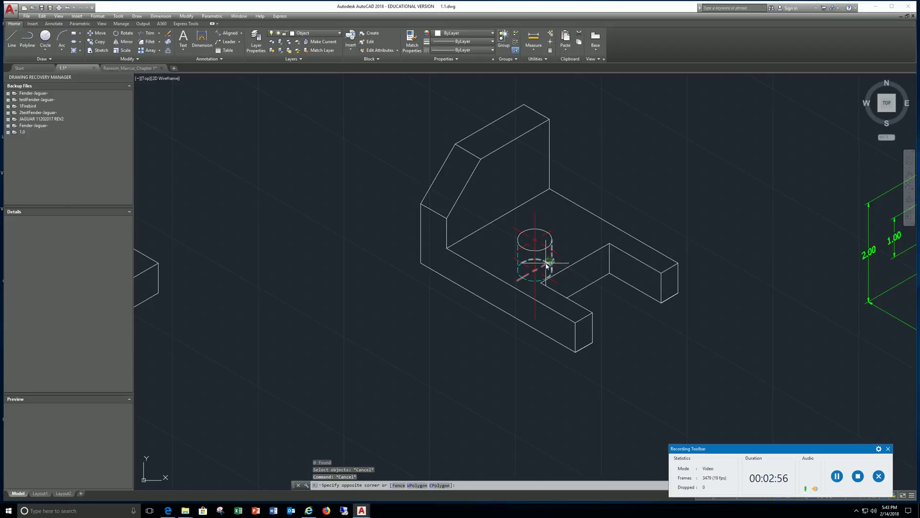
{"action": "left_click", "coordinate": [547, 264]}
{"action": "mouse_move", "coordinate": [547, 264]}
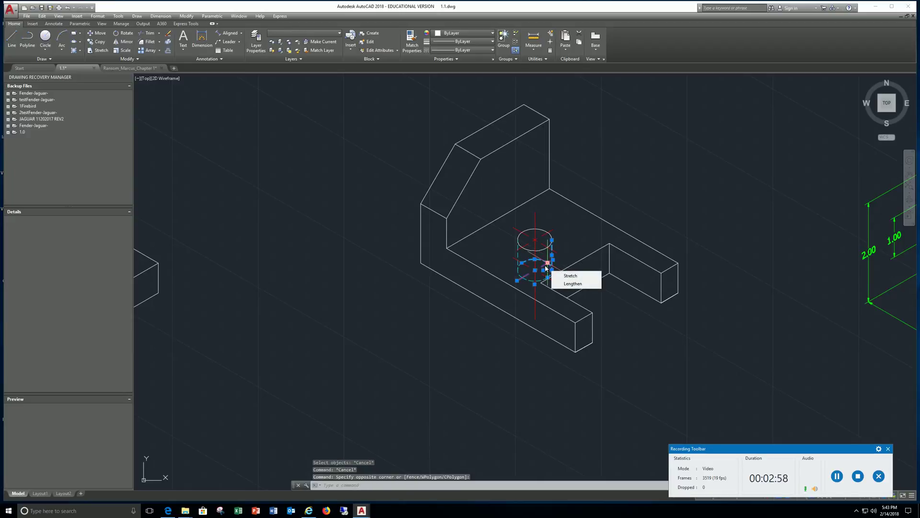
{"action": "key", "text": "Delete"}
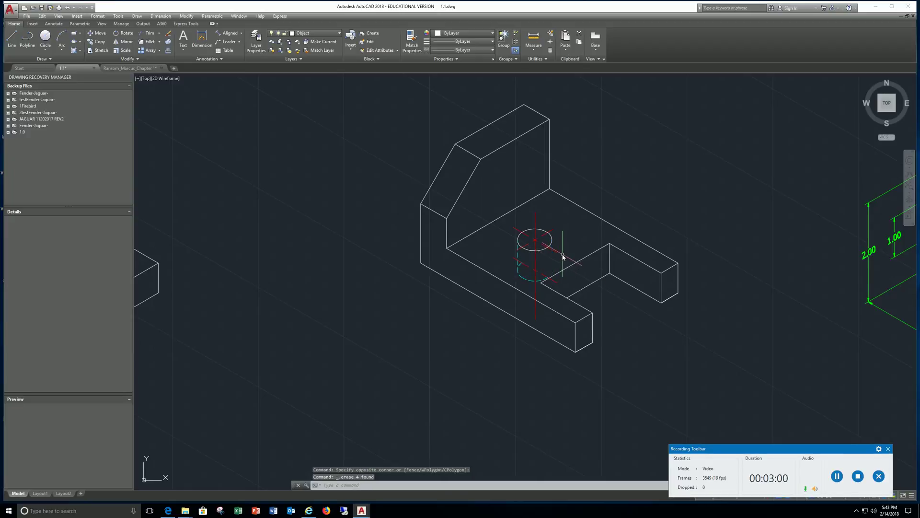
{"action": "left_click", "coordinate": [529, 281]}
{"action": "key", "text": "Delete"}
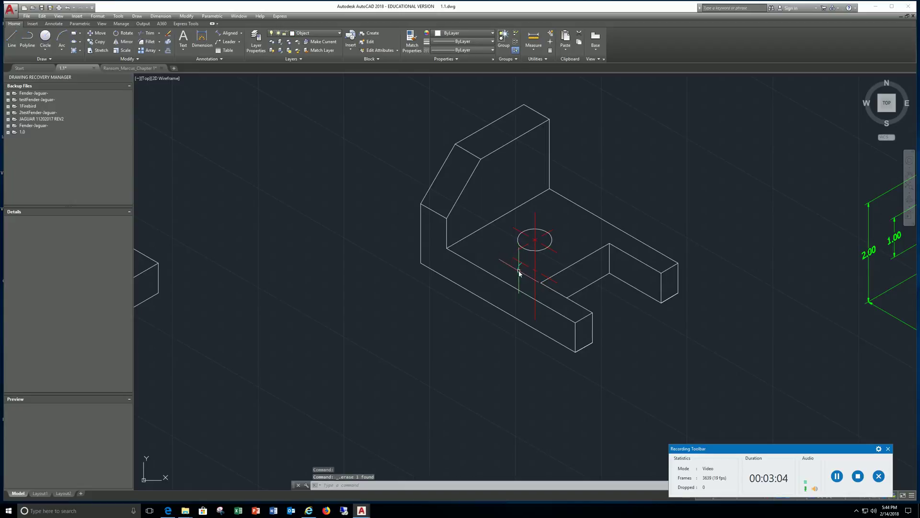
{"action": "left_click", "coordinate": [524, 271]}
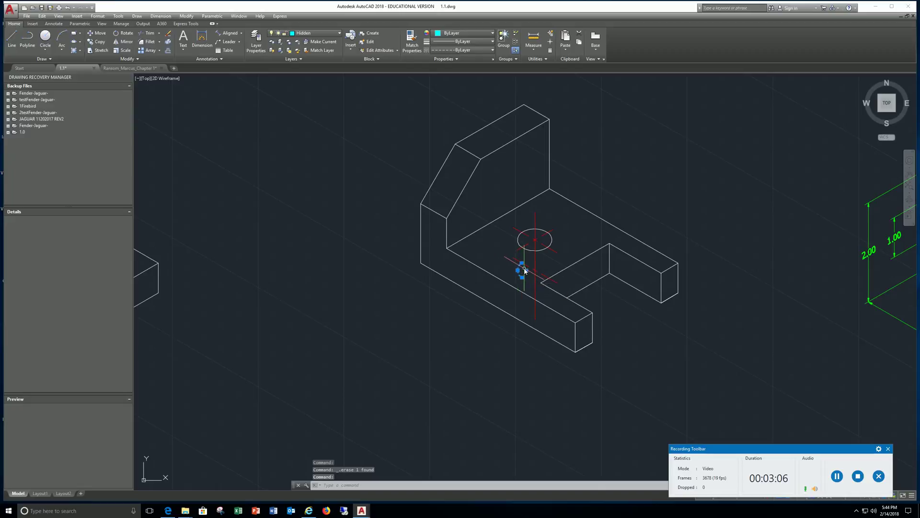
{"action": "key", "text": "Delete"}
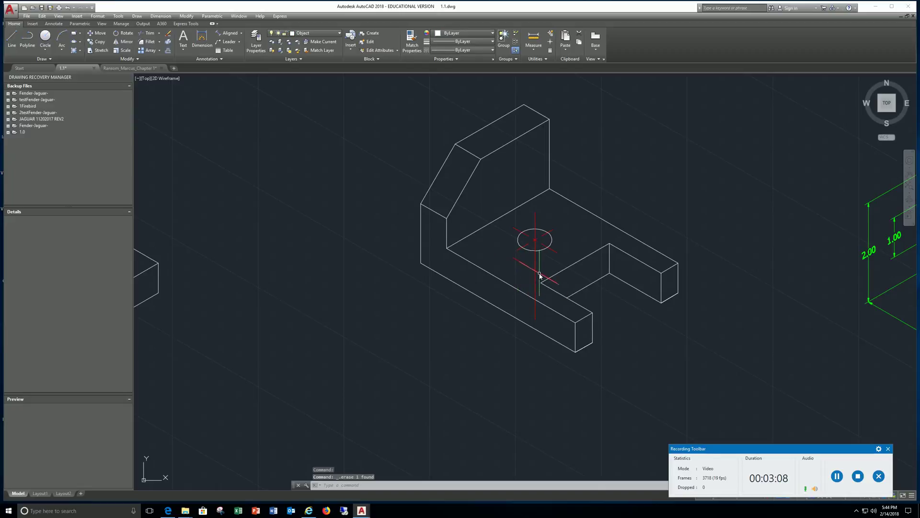
{"action": "left_click", "coordinate": [540, 276]}
{"action": "left_click", "coordinate": [543, 277]}
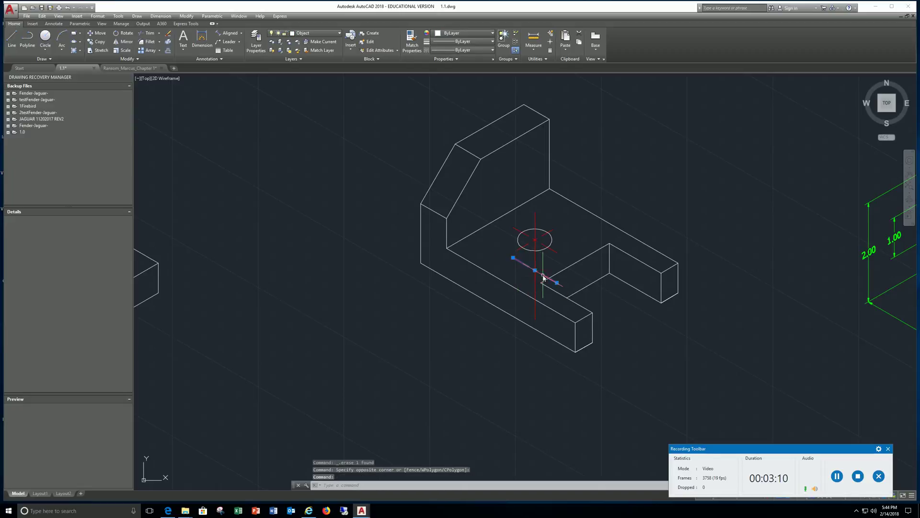
{"action": "key", "text": "Delete"}
- Shorten the hole's vertical centre line by stretching its lower endpoint up to just below the base plate's top surface hole
{"action": "left_click", "coordinate": [537, 295]}
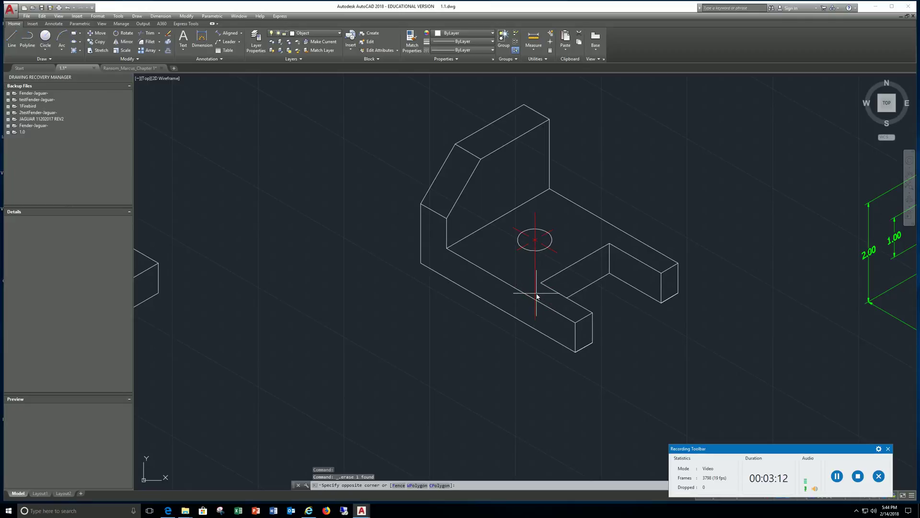
{"action": "left_click", "coordinate": [535, 309]}
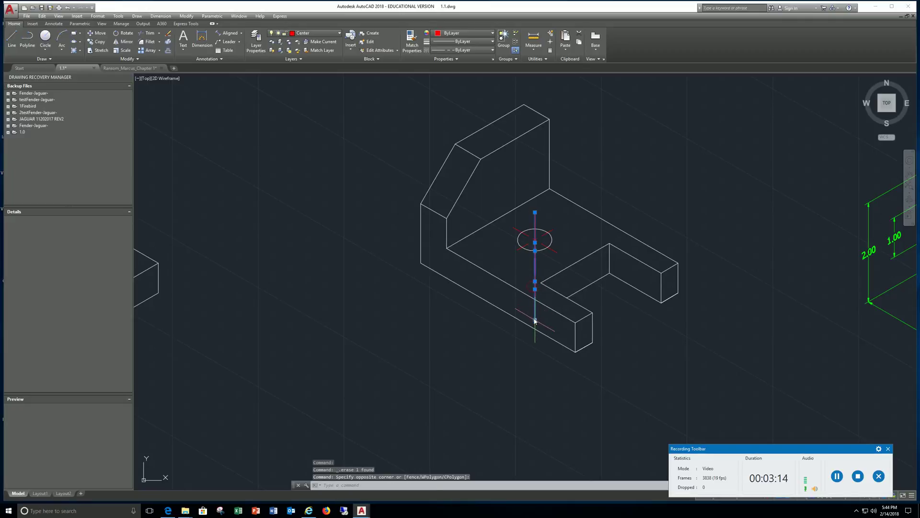
{"action": "left_click", "coordinate": [535, 319]}
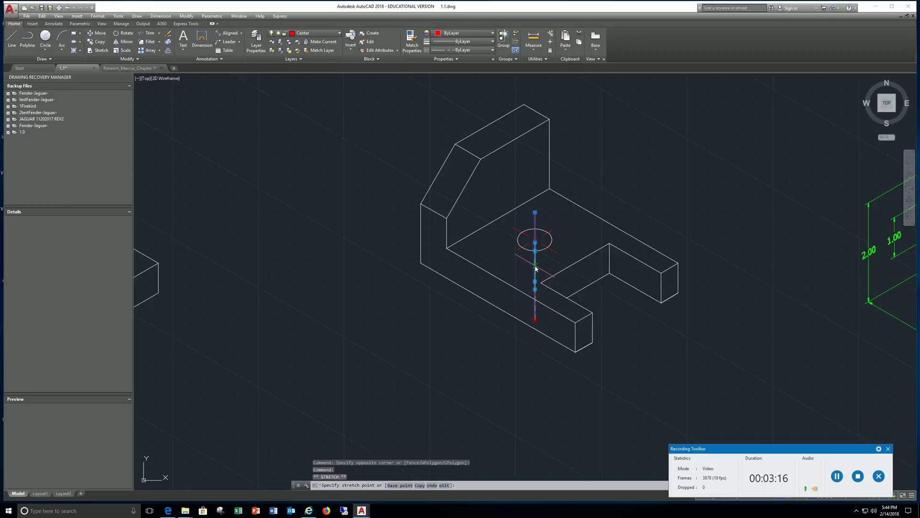
{"action": "left_click", "coordinate": [535, 289]}
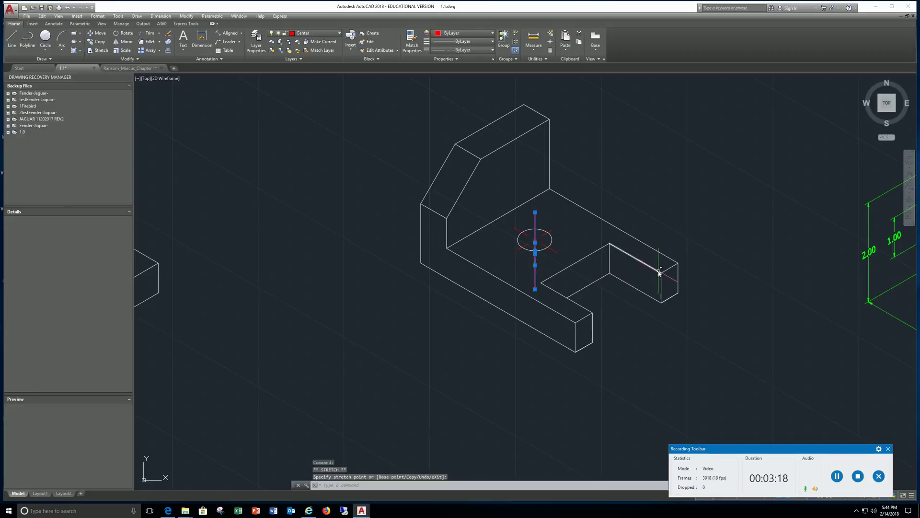
{"action": "key", "text": "Escape"}
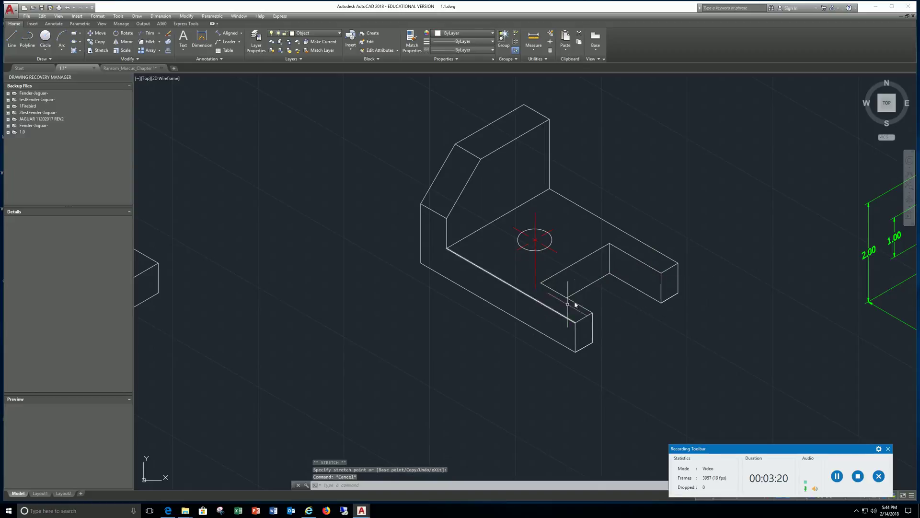
{"action": "scroll", "coordinate": [575, 305], "scroll_direction": "down", "scroll_amount": 4}
{"action": "middle_click_drag", "start_coordinate": [576, 243], "coordinate": [322, 231]}
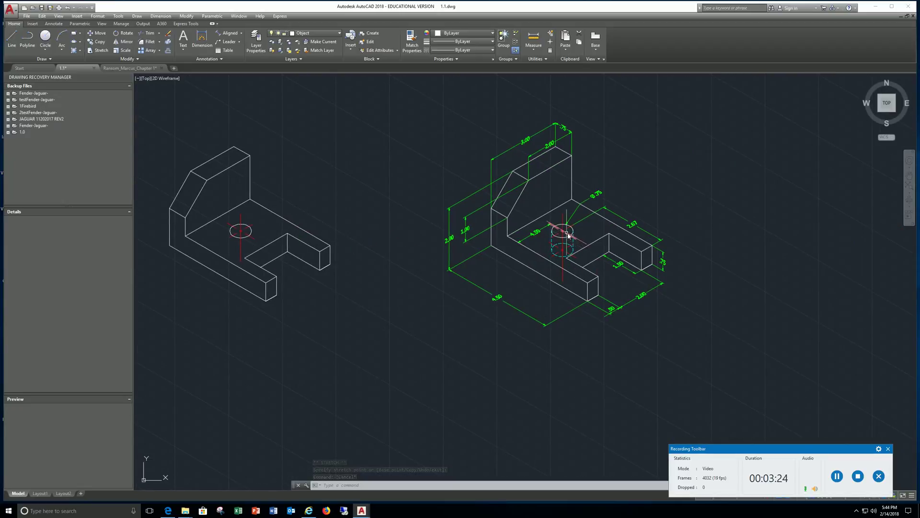